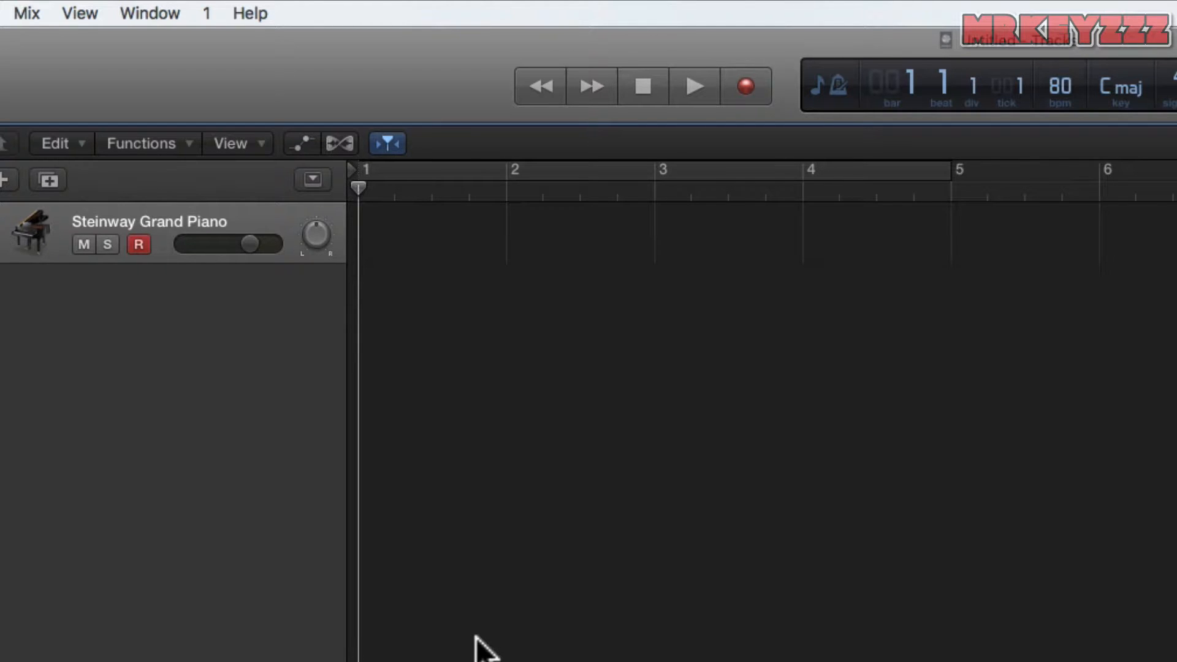
Record a piano performance over bars 1 to 4 on the Steinway Grand Piano track and stop the recording.
{"action": "left_click", "coordinate": [756, 85]}
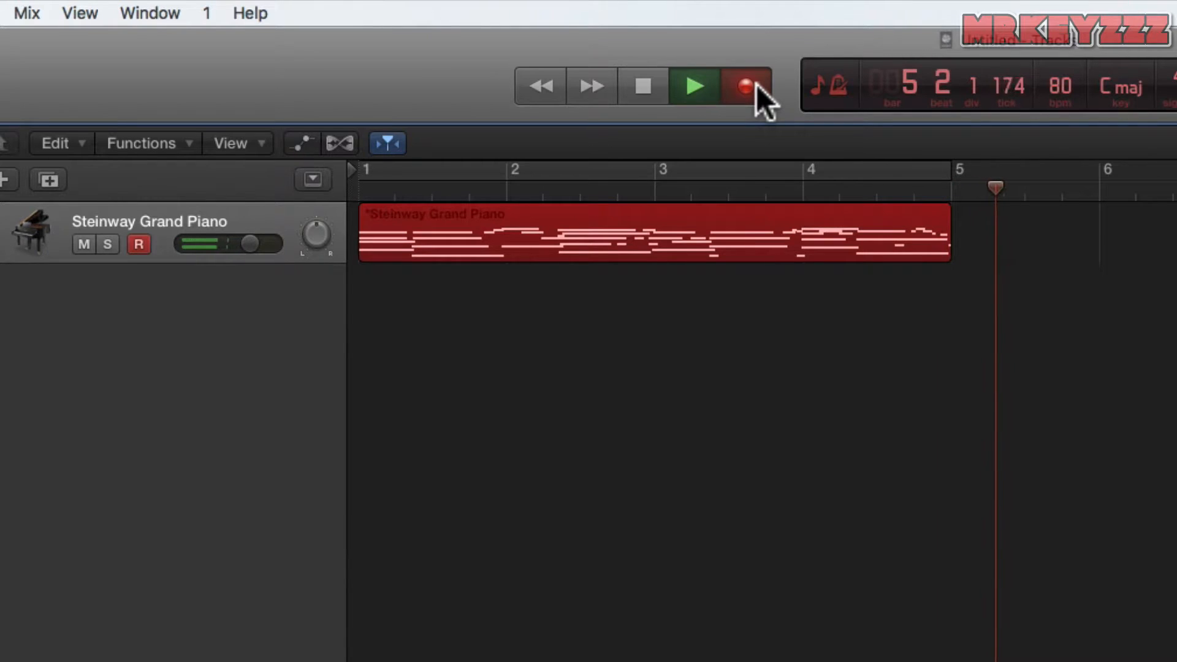
{"action": "key", "text": "space"}
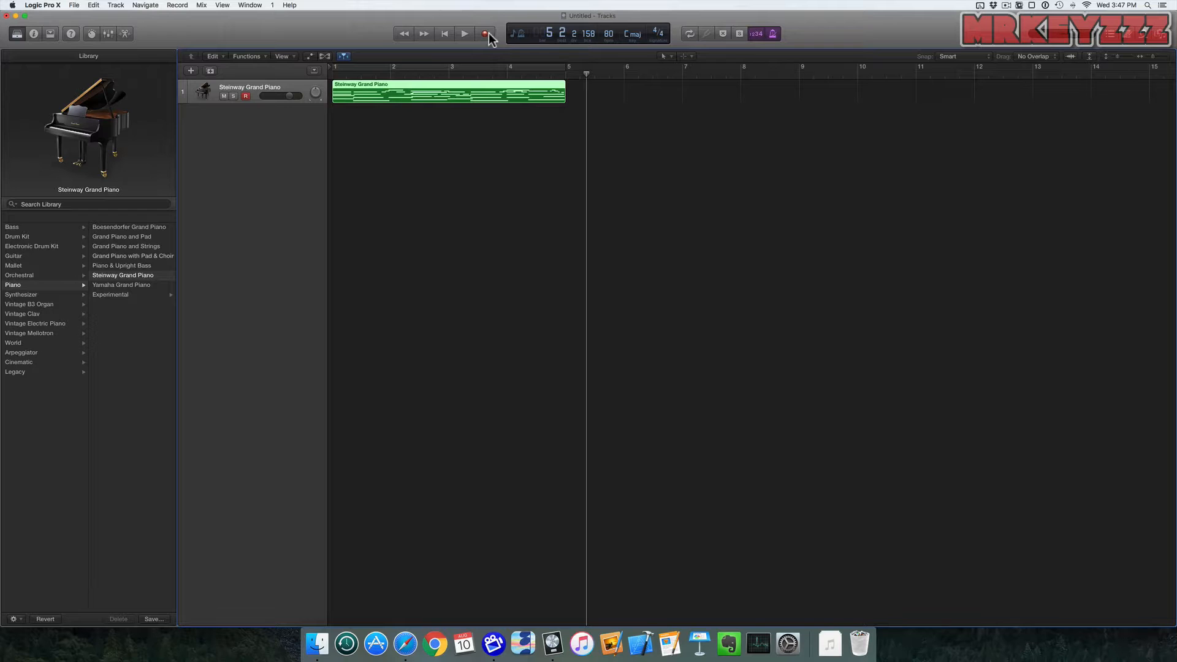
Try yellow-green, teal, blue and purple colors on the recorded piano region, and restore its default color.
{"action": "right_click", "coordinate": [439, 88]}
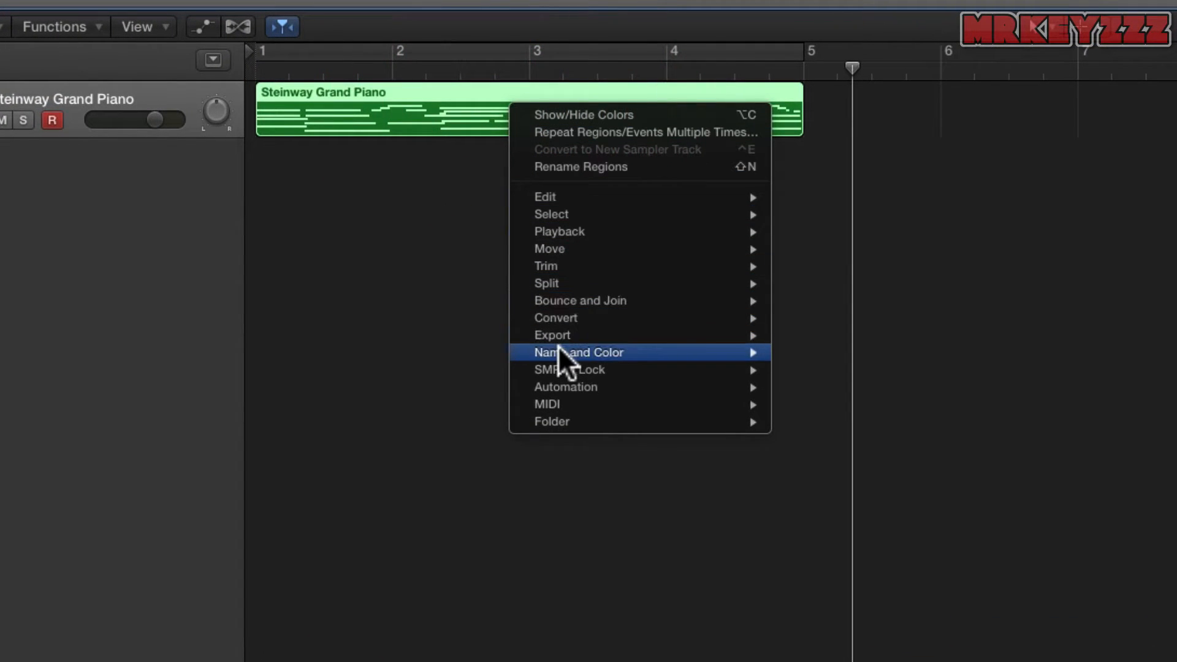
{"action": "mouse_move", "coordinate": [558, 348]}
{"action": "left_click", "coordinate": [820, 405]}
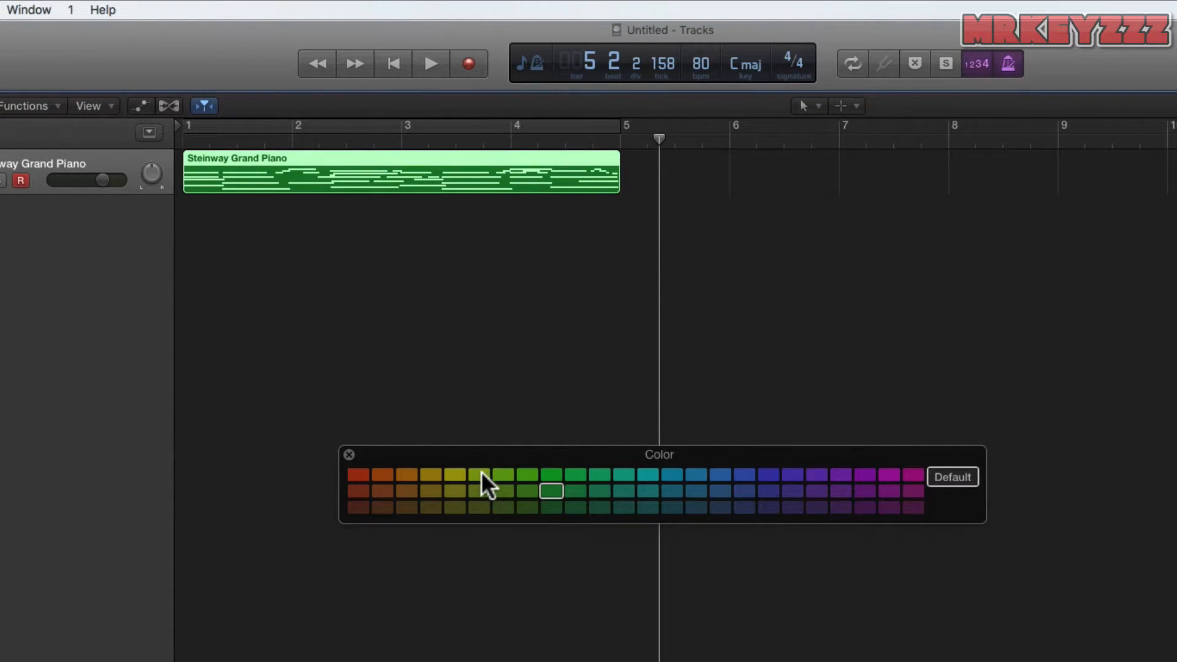
{"action": "left_click", "coordinate": [481, 473]}
{"action": "left_click", "coordinate": [651, 475]}
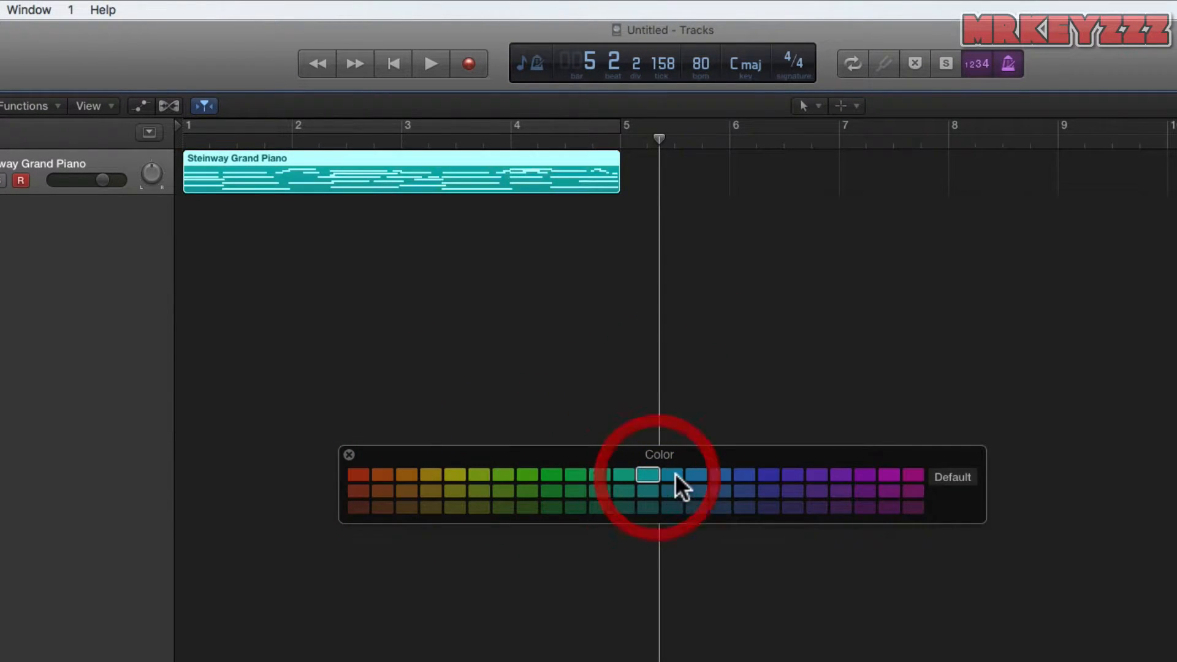
{"action": "left_click", "coordinate": [762, 473]}
{"action": "left_click", "coordinate": [792, 490]}
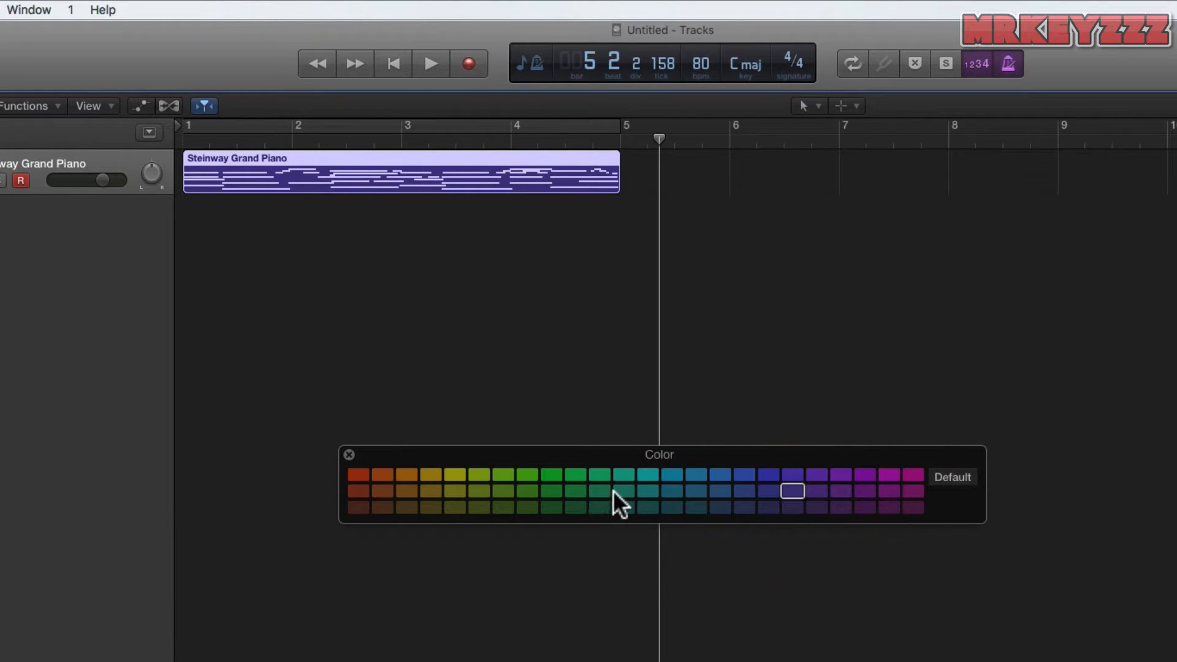
{"action": "left_click", "coordinate": [937, 477]}
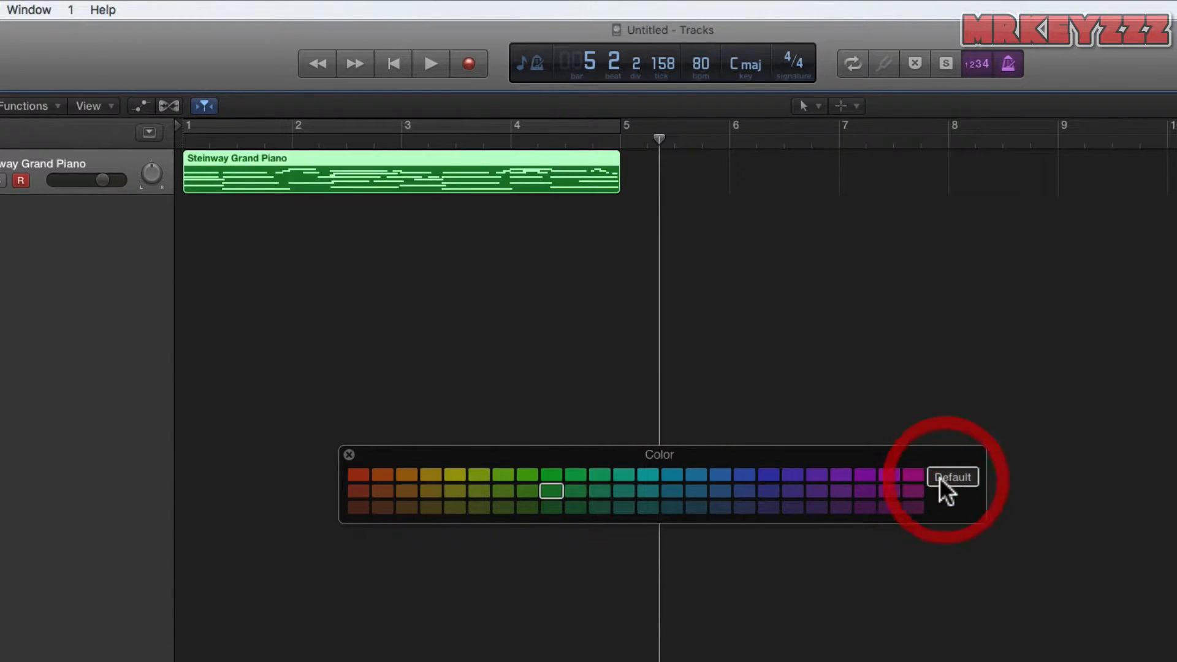
{"action": "left_click", "coordinate": [349, 455]}
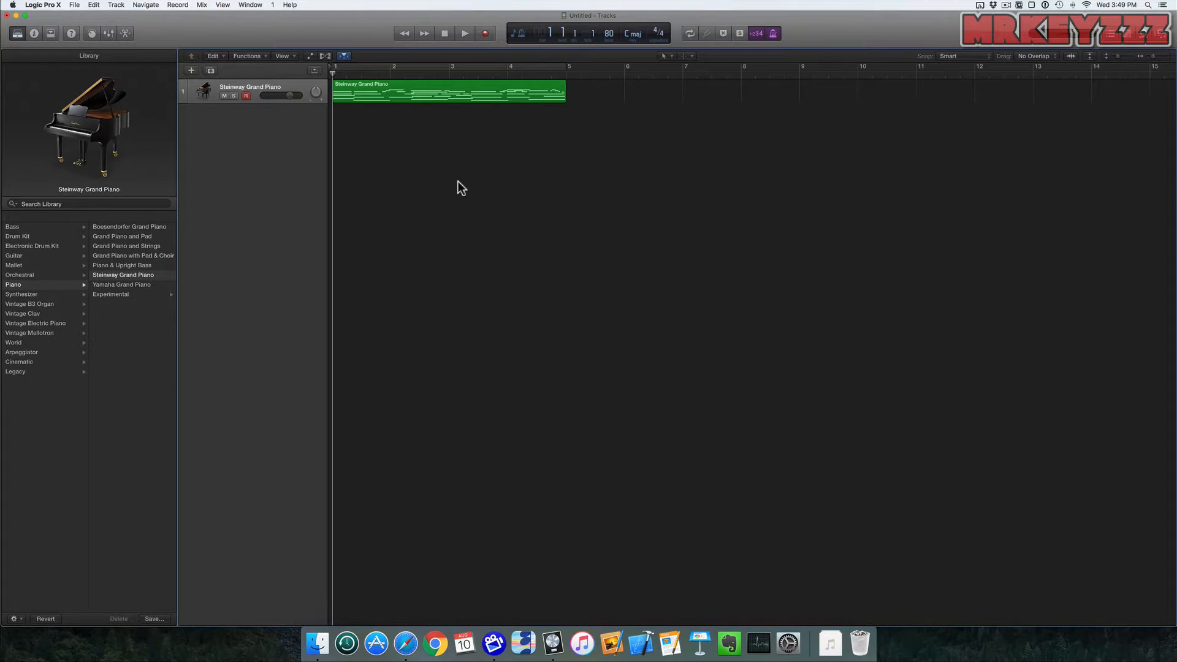
Open the recorded piano region in the Piano Roll editor and enlarge the editor area.
{"action": "left_click", "coordinate": [371, 87]}
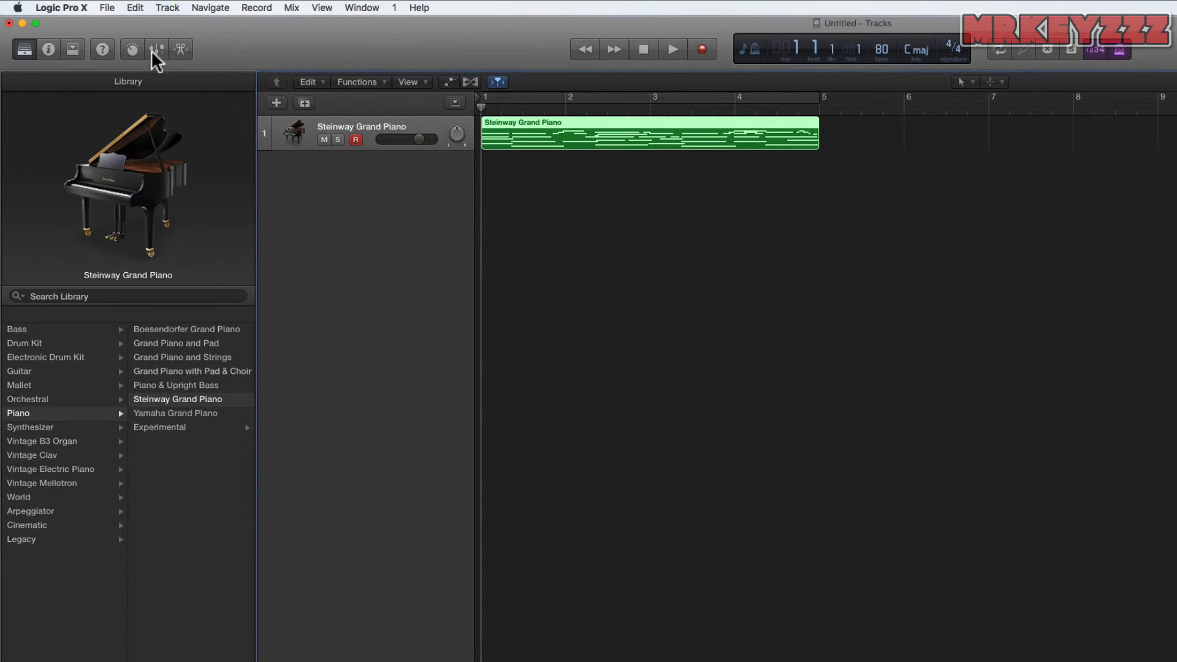
{"action": "left_click", "coordinate": [180, 51]}
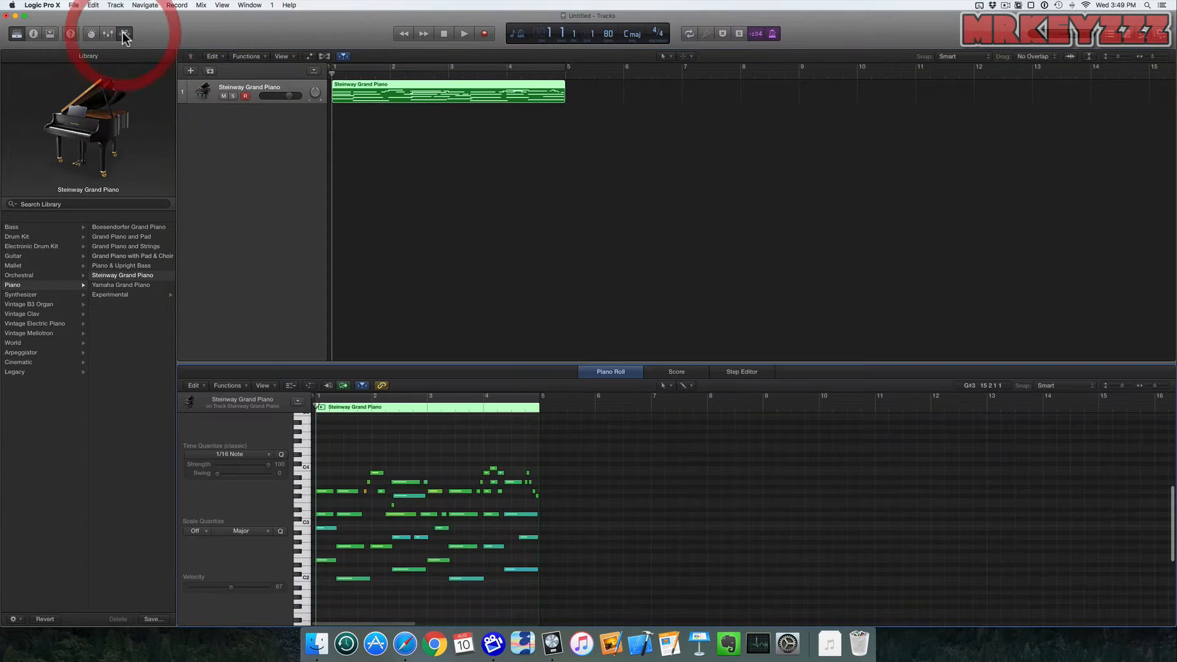
{"action": "left_click", "coordinate": [124, 35]}
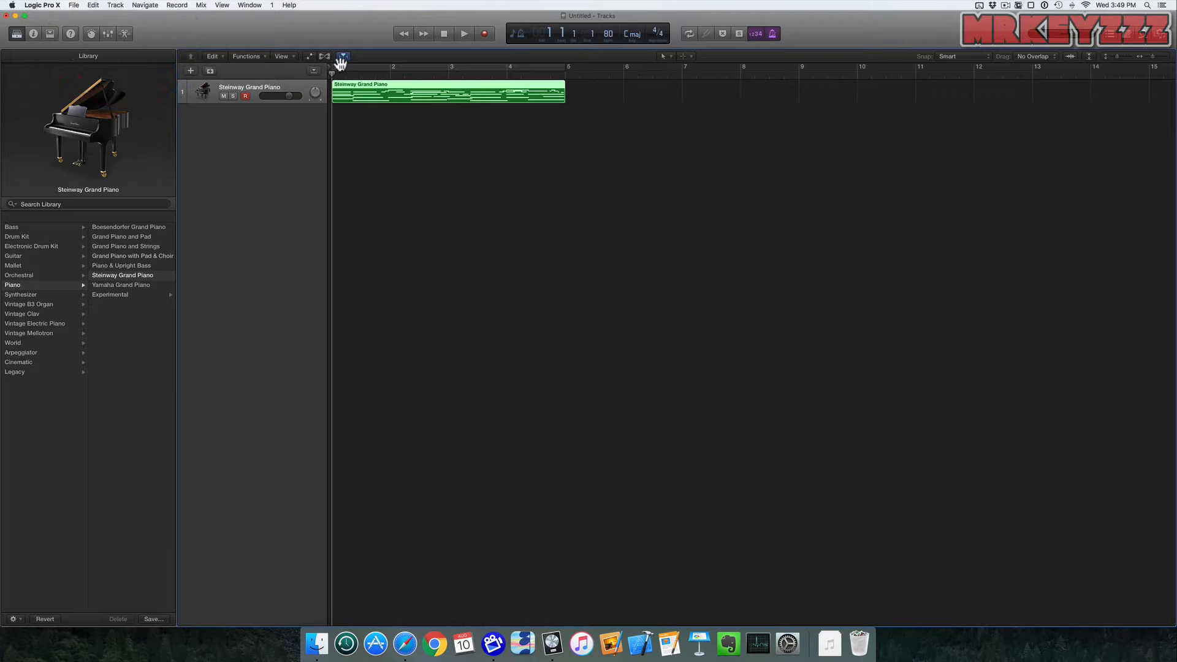
{"action": "double_click", "coordinate": [420, 92]}
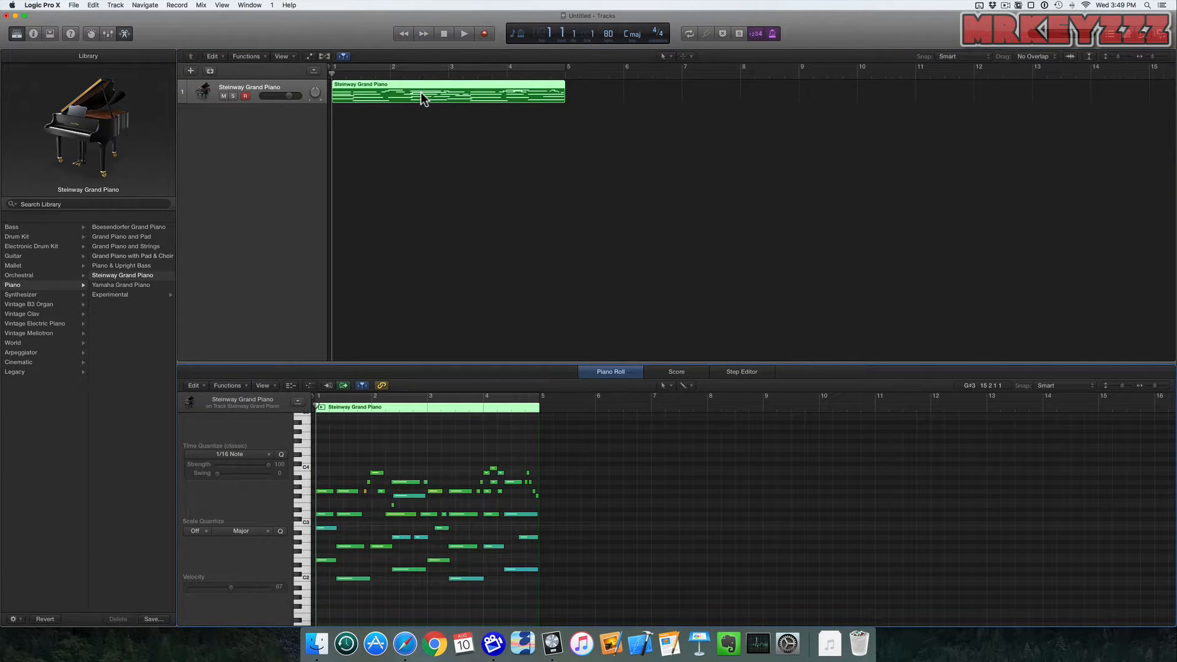
{"action": "left_click_drag", "start_coordinate": [642, 367], "coordinate": [631, 322]}
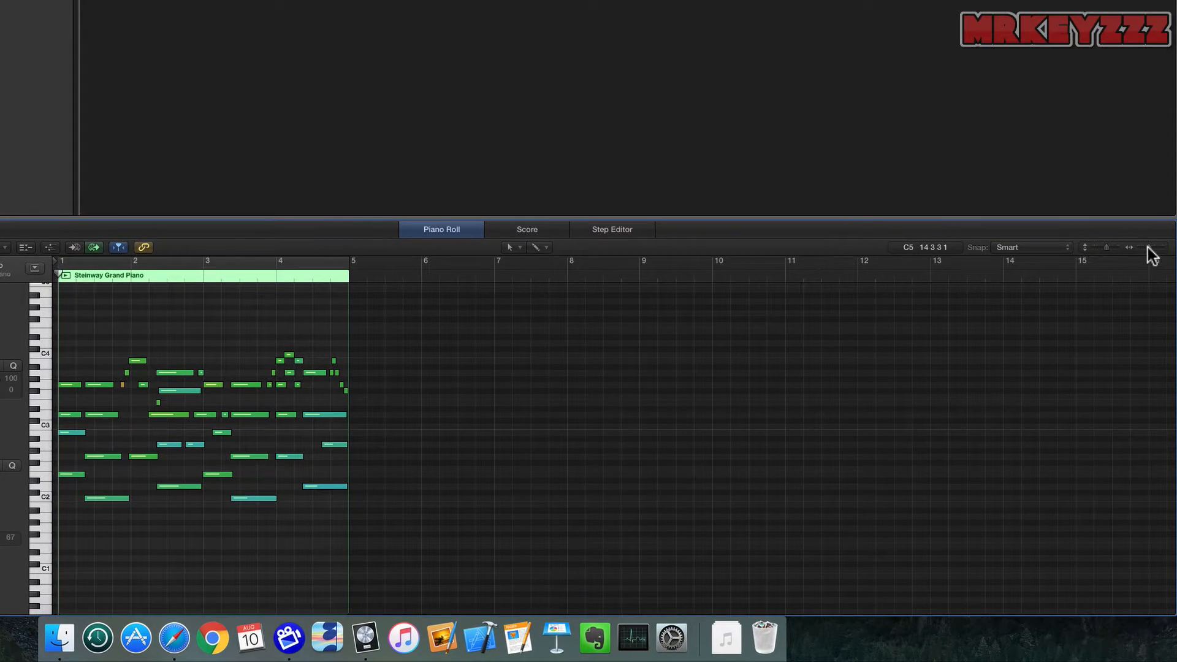
Adjust the Piano Roll's horizontal and vertical zoom so the four-bar region fills most of the editor width.
{"action": "left_click_drag", "start_coordinate": [1148, 248], "coordinate": [1157, 248]}
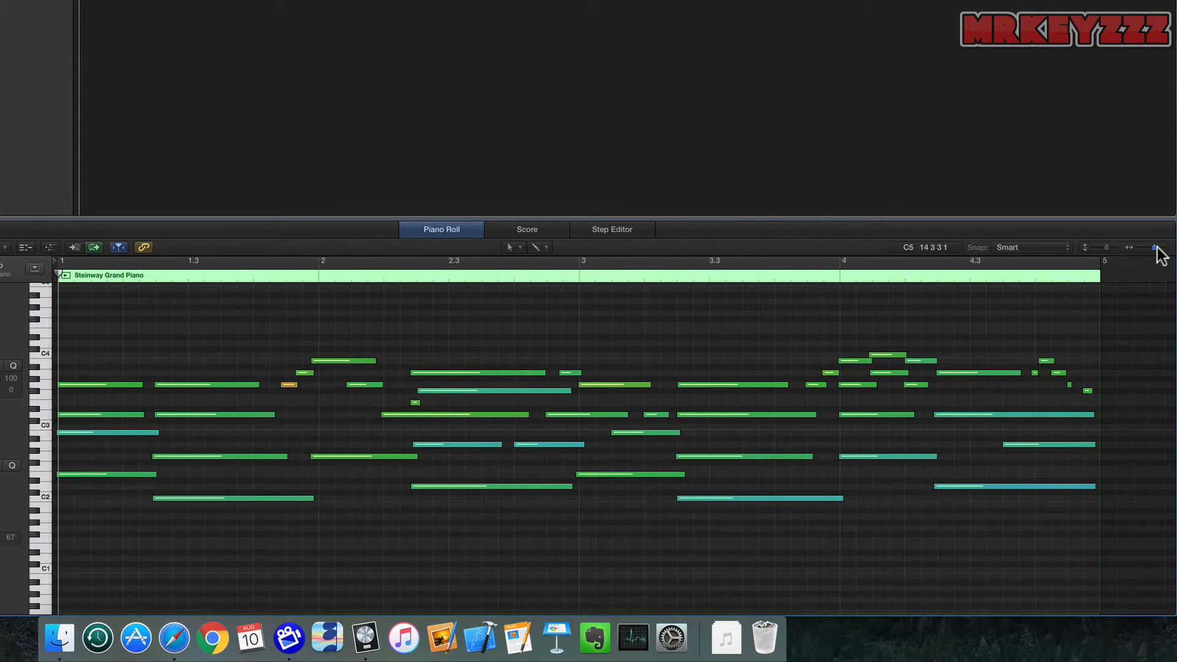
{"action": "left_click", "coordinate": [1156, 247]}
{"action": "mouse_move", "coordinate": [1105, 248]}
{"action": "left_mouse_down"}
{"action": "mouse_move", "coordinate": [1076, 250]}
{"action": "mouse_move", "coordinate": [1107, 248]}
{"action": "left_mouse_up"}
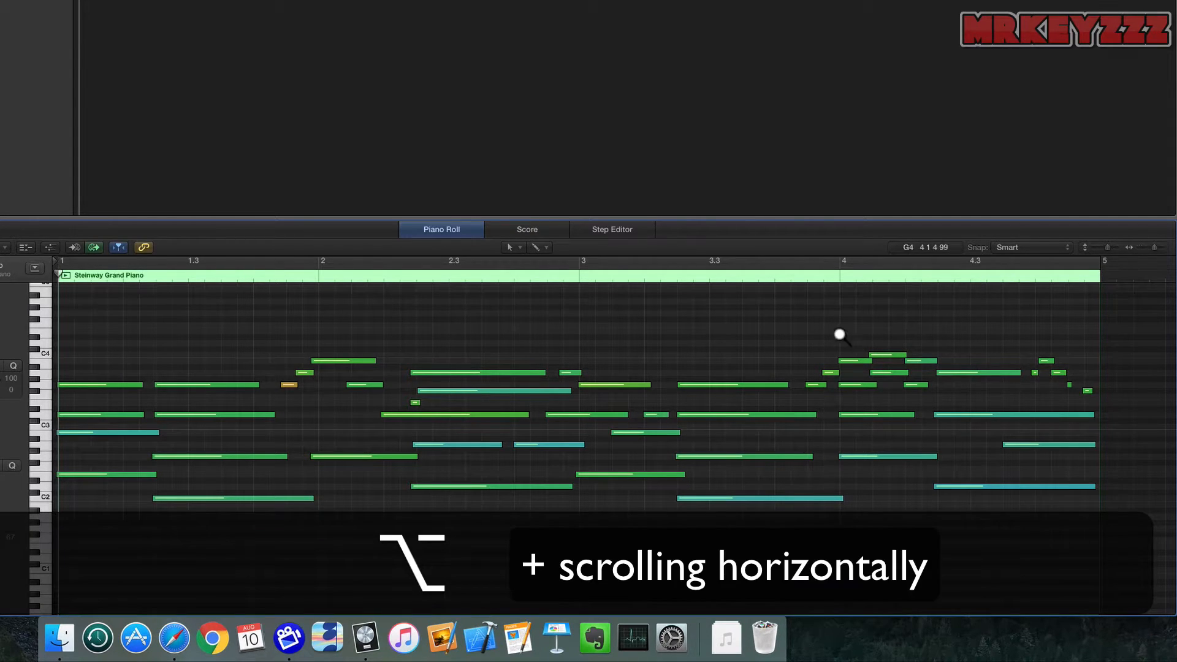
{"action": "scroll", "coordinate": [684, 378], "scroll_direction": "up", "scroll_amount": 5}
{"action": "scroll", "coordinate": [683, 378], "scroll_direction": "down", "scroll_amount": 5}
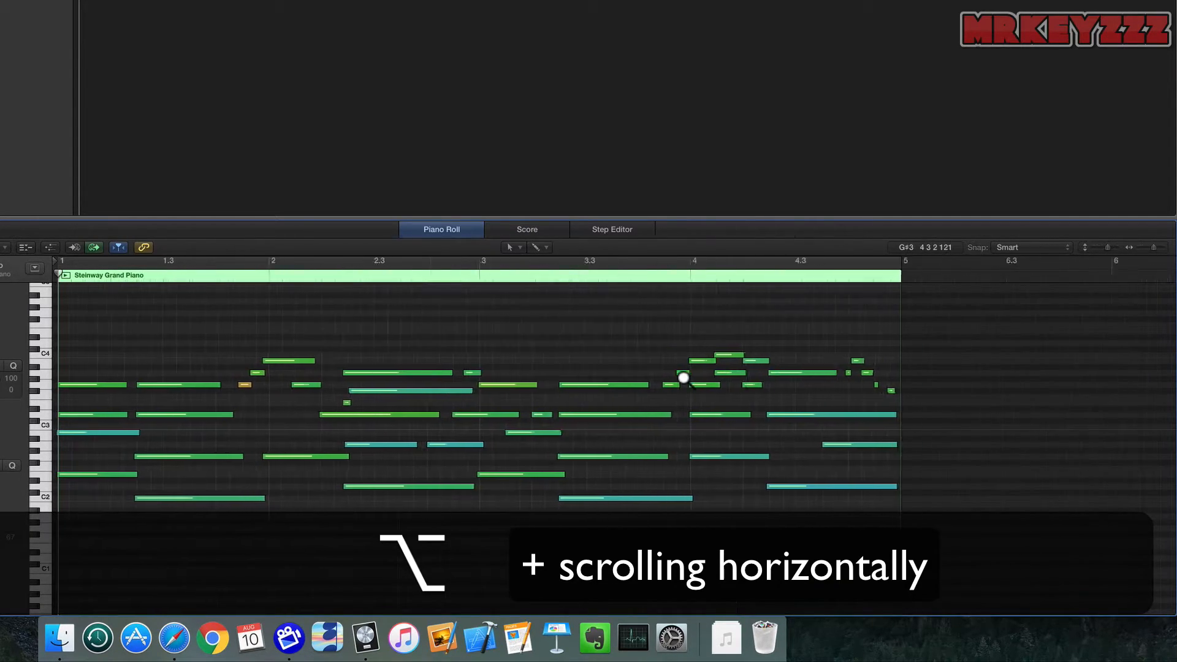
{"action": "scroll", "coordinate": [684, 379], "scroll_direction": "up", "scroll_amount": 3}
{"action": "scroll", "coordinate": [684, 378], "scroll_direction": "down", "scroll_amount": 1}
{"action": "scroll", "coordinate": [684, 379], "scroll_direction": "down", "scroll_amount": 1}
{"action": "scroll", "coordinate": [683, 378], "scroll_direction": "down", "scroll_amount": 2}
{"action": "scroll", "coordinate": [684, 378], "scroll_direction": "up", "scroll_amount": 2}
{"action": "scroll", "coordinate": [683, 378], "scroll_direction": "down", "scroll_amount": 1}
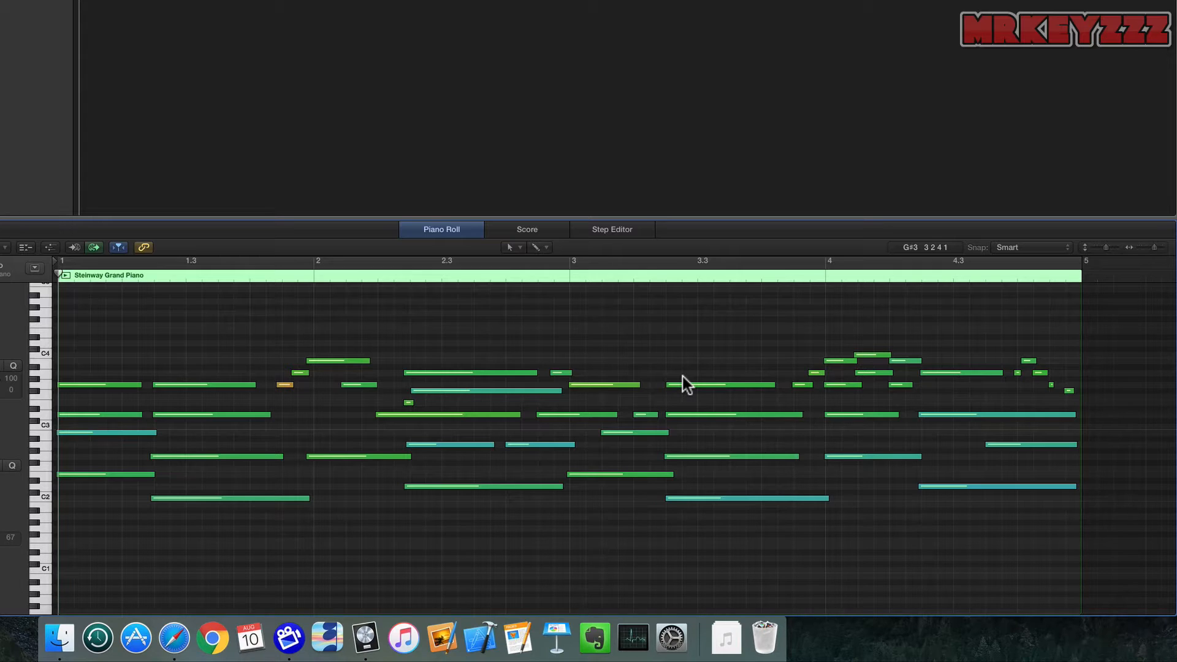
Zoom the Piano Roll's time axis in and out, returning to a view of all four bars.
{"action": "key", "text": "super+Right"}
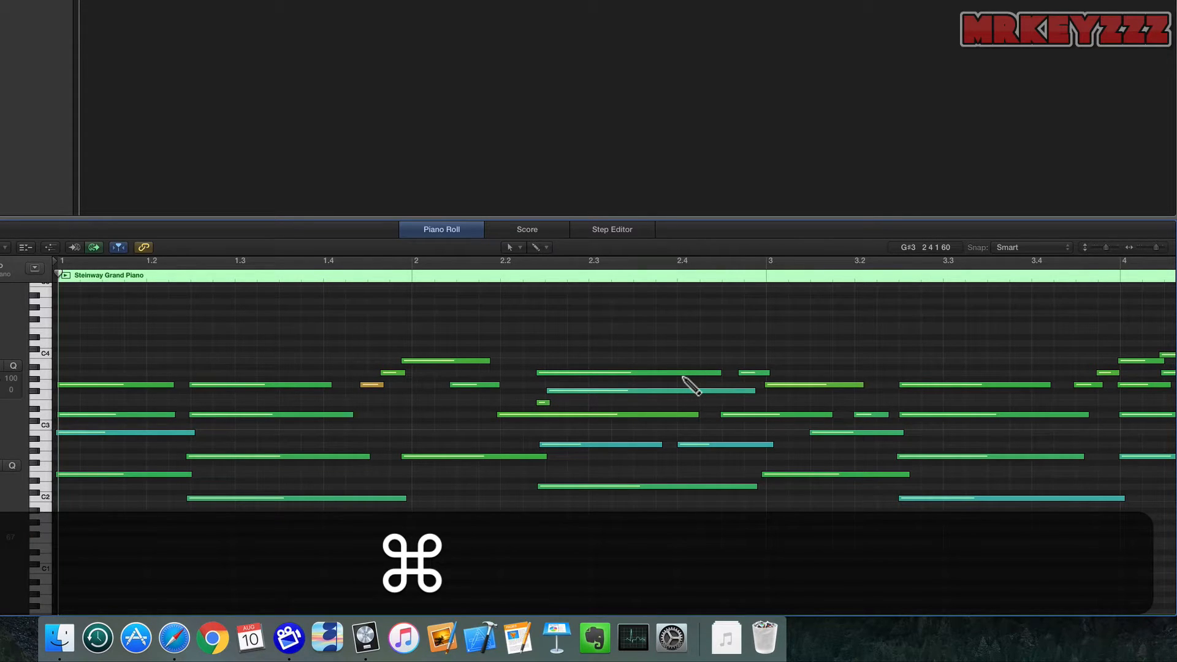
{"action": "key", "text": "super+Left"}
{"action": "key", "text": "super+Left"}
{"action": "key", "text": "super+Right"}
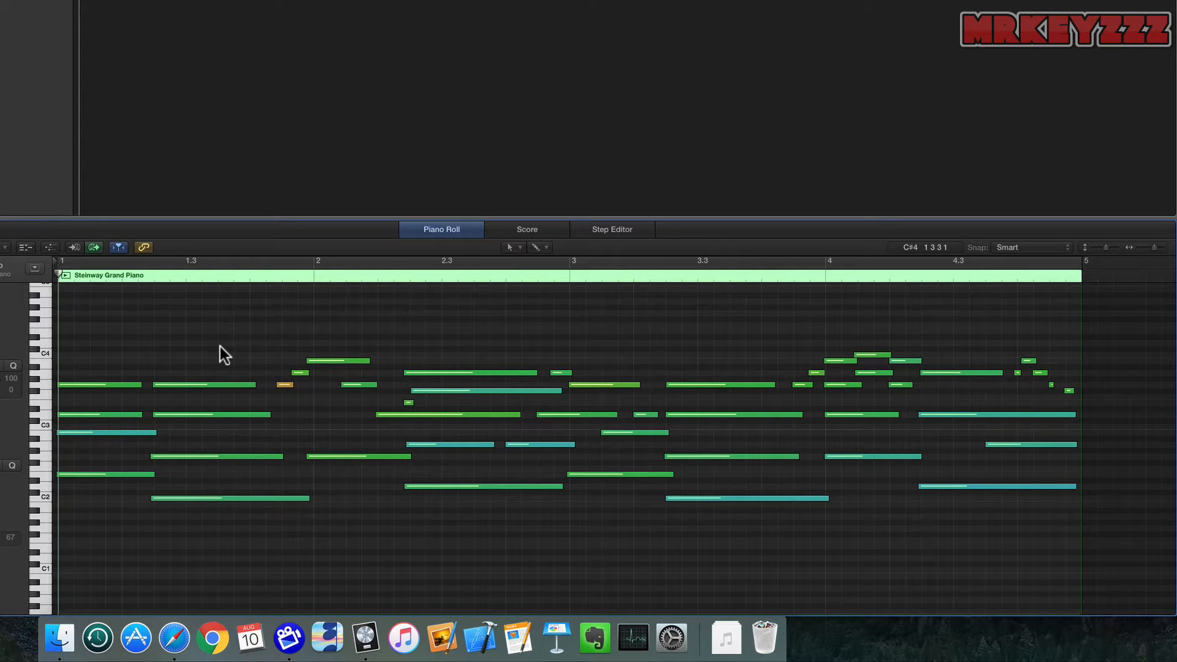
{"action": "key", "text": "super+Left"}
{"action": "key", "text": "super+Left"}
{"action": "key", "text": "super+Left"}
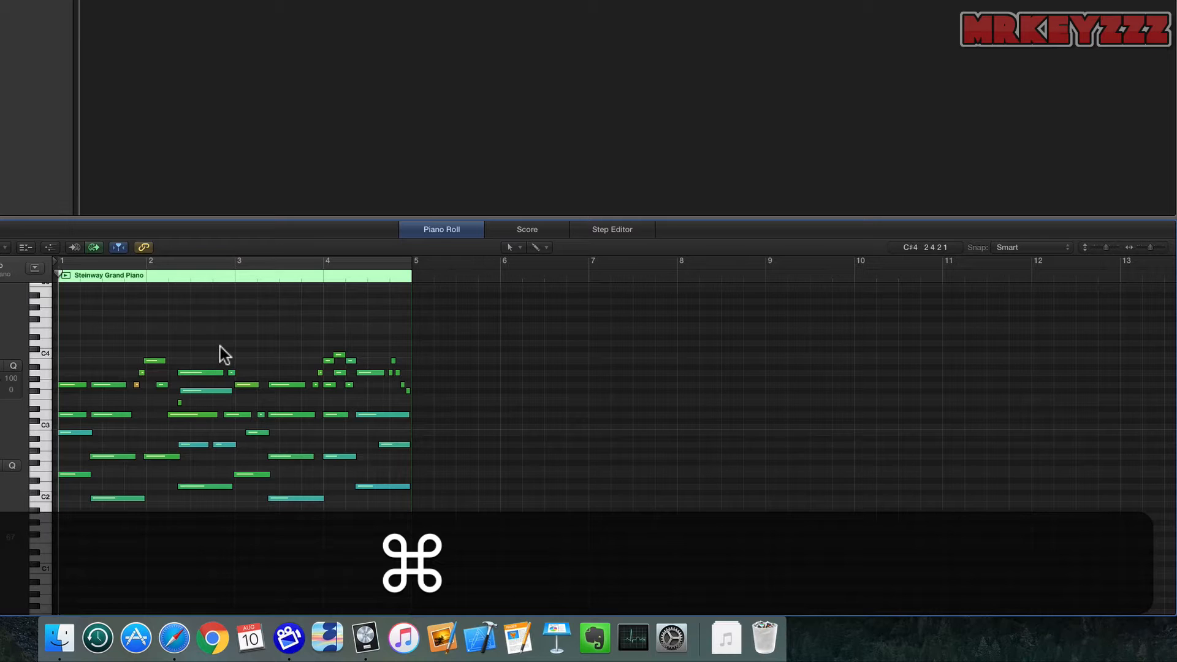
{"action": "key", "text": "super+Right"}
{"action": "key", "text": "super+Right"}
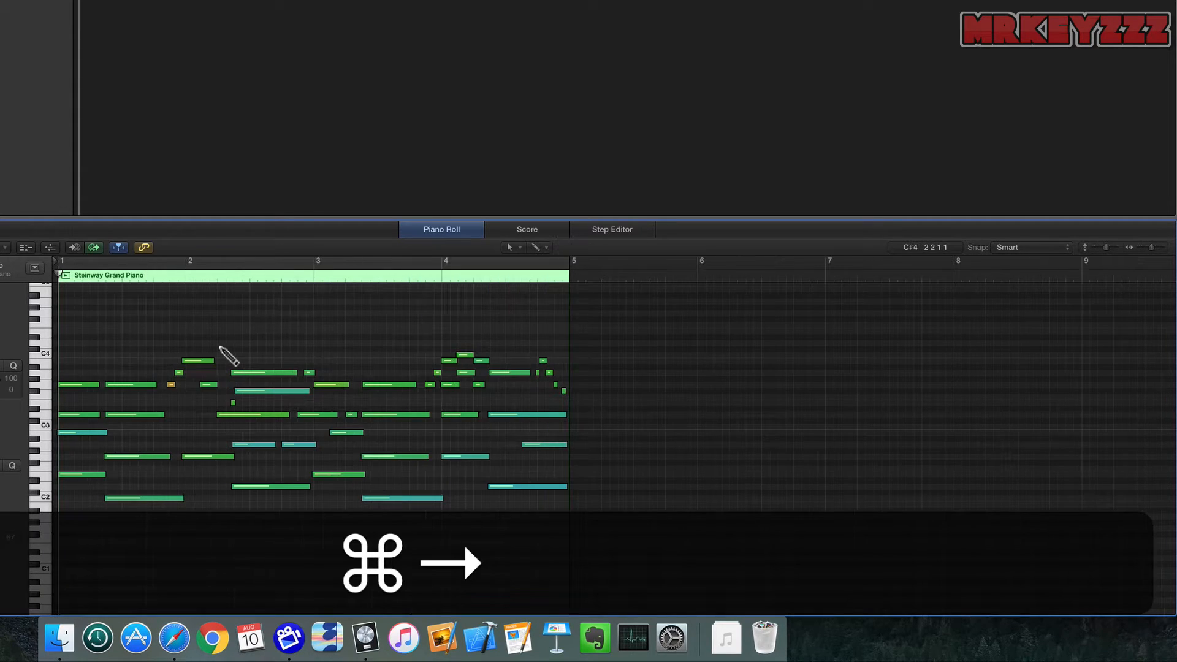
{"action": "key", "text": "super+Right"}
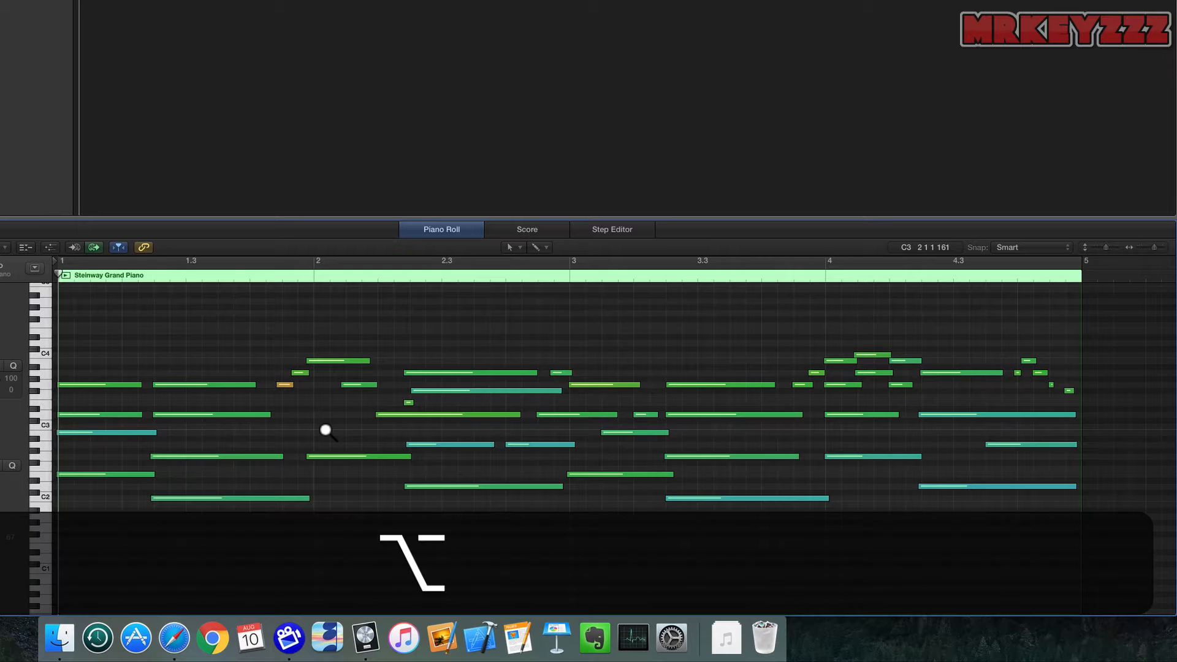
Zoom in on the first bar's notes and examine the beat divisions across bars 1 and 2.
{"action": "scroll", "coordinate": [325, 429], "scroll_direction": "right", "scroll_amount": 5}
{"action": "scroll", "coordinate": [325, 429], "scroll_direction": "right", "scroll_amount": 5}
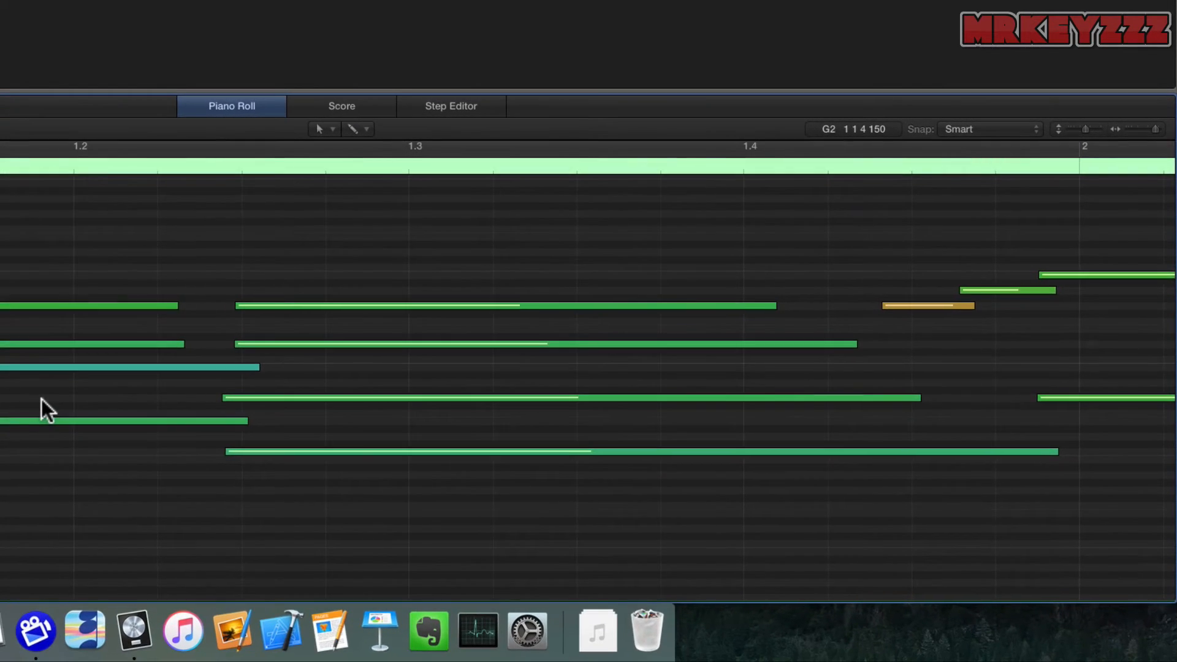
{"action": "scroll", "coordinate": [41, 399], "scroll_direction": "right", "scroll_amount": 10}
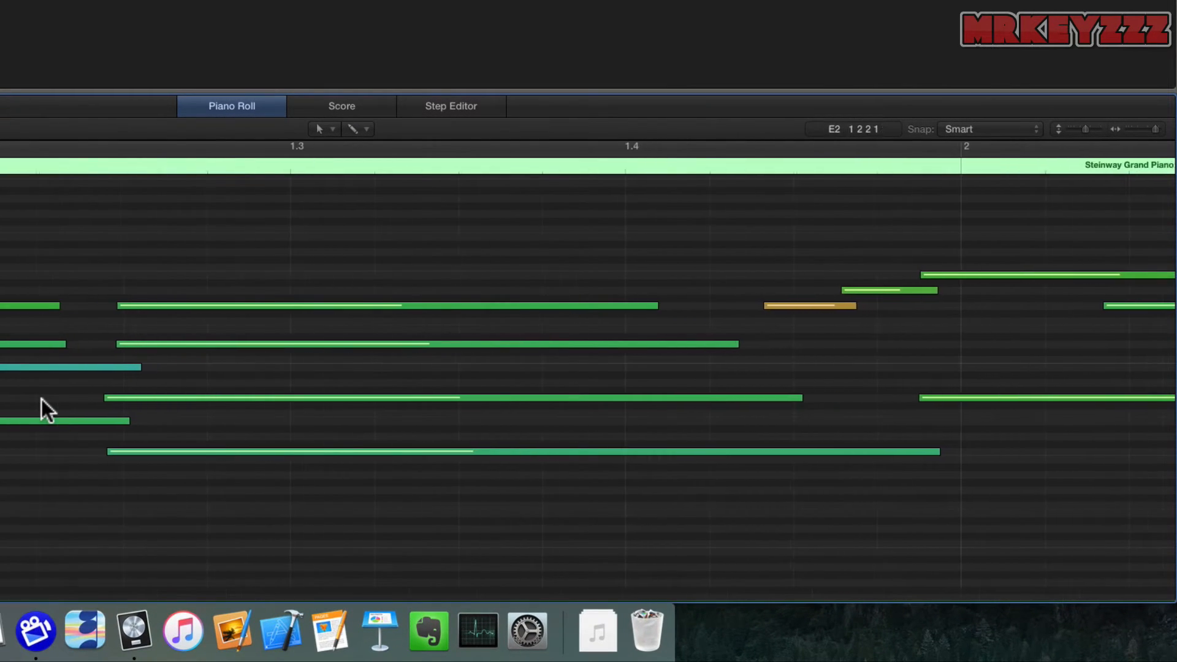
{"action": "scroll", "coordinate": [42, 399], "scroll_direction": "right", "scroll_amount": 10}
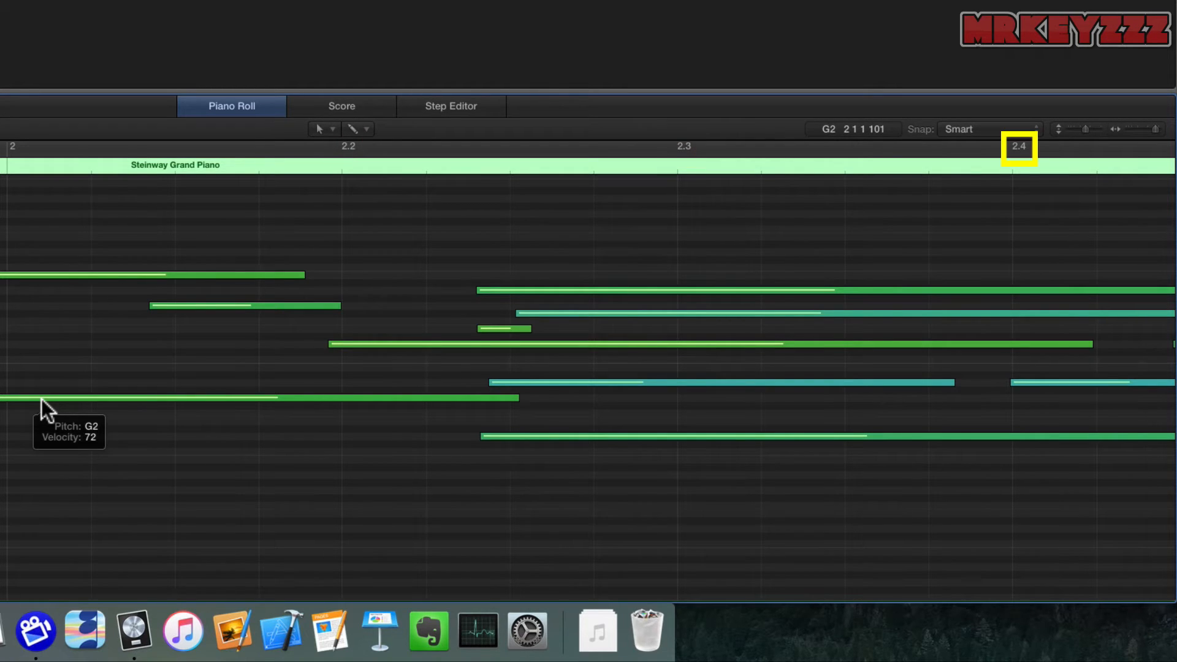
{"action": "scroll", "coordinate": [42, 399], "scroll_direction": "left", "scroll_amount": 15}
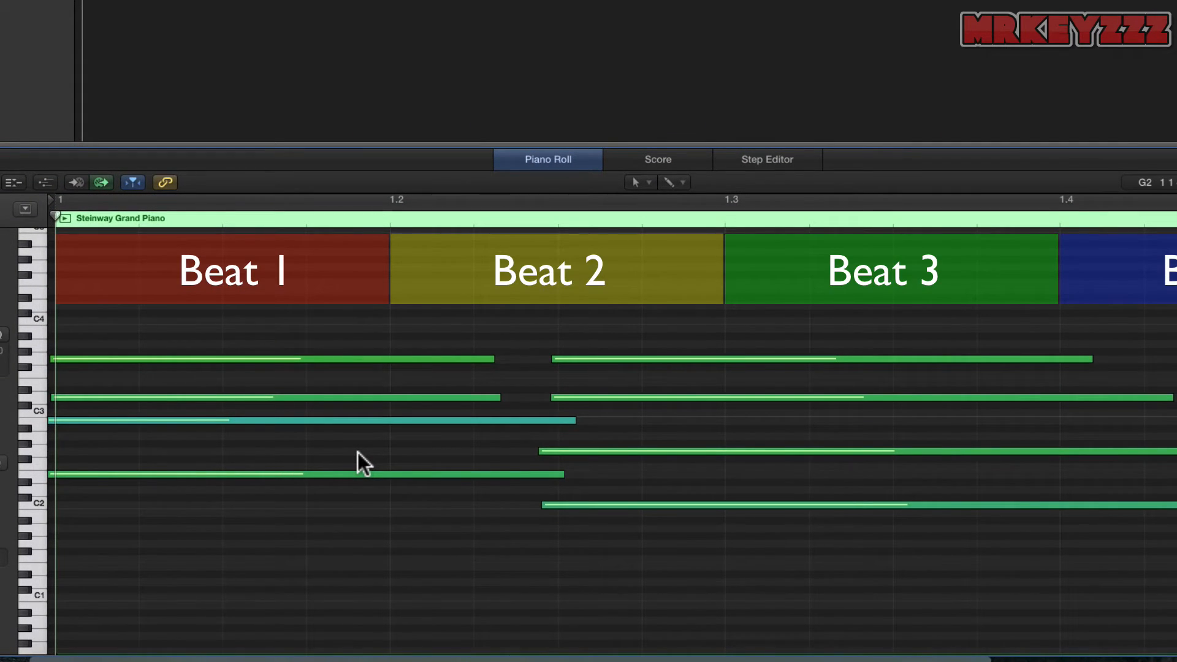
Align the first G3 note's start with bar 1, beat 1, and shorten it to one beat, ending at 1.2.
{"action": "left_click", "coordinate": [440, 362]}
{"action": "left_click", "coordinate": [55, 359]}
{"action": "left_click_drag", "start_coordinate": [55, 359], "coordinate": [56, 360]}
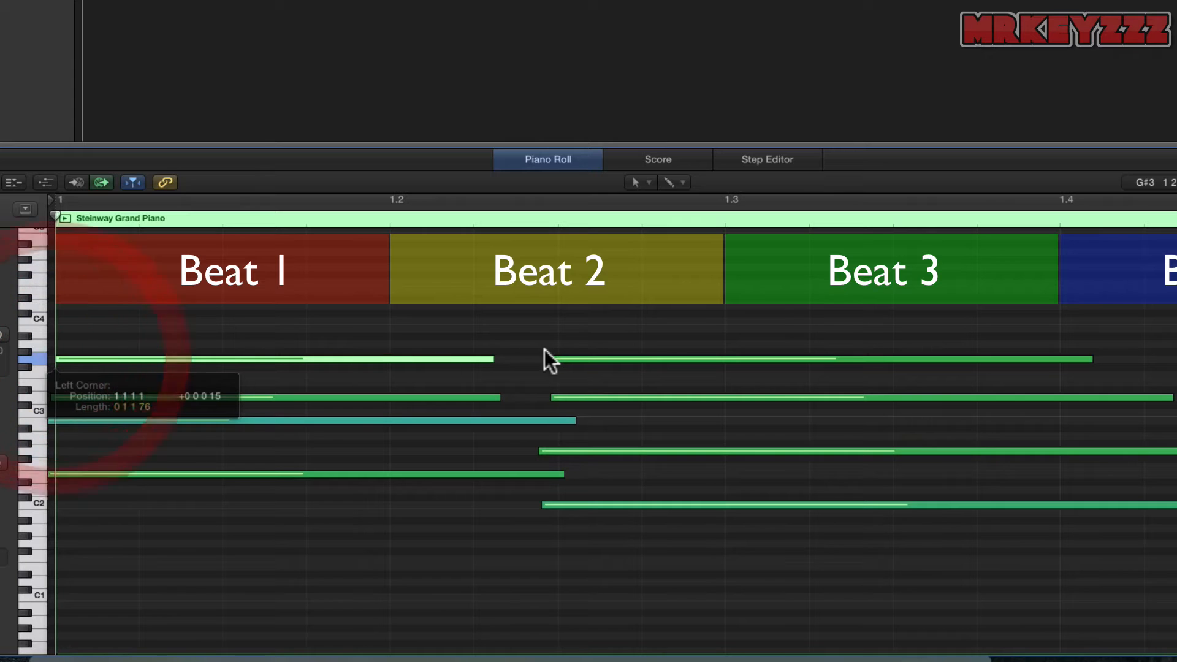
{"action": "left_click_drag", "start_coordinate": [494, 359], "coordinate": [387, 362]}
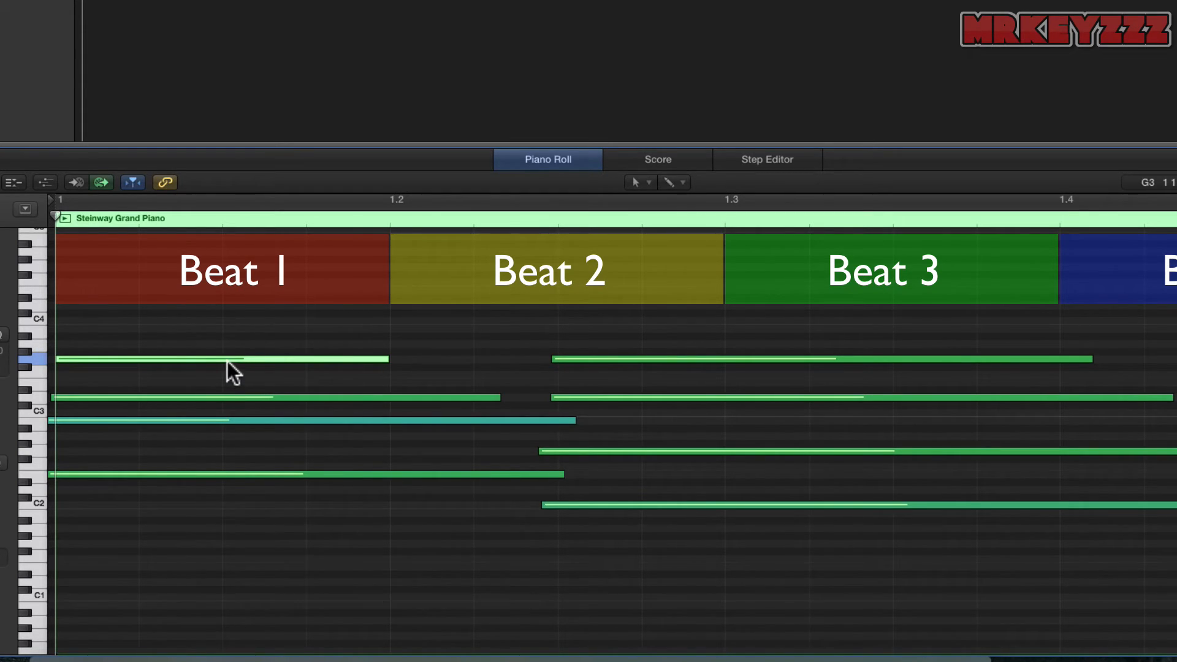
{"action": "mouse_move", "coordinate": [227, 361]}
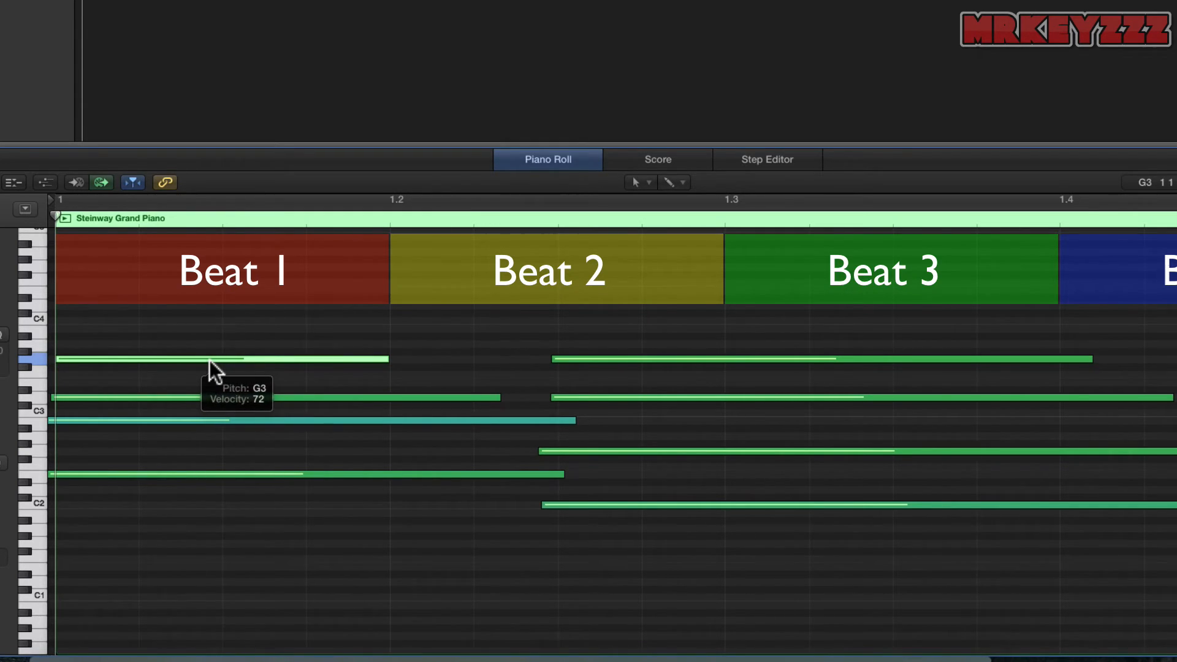
{"action": "mouse_move", "coordinate": [208, 360]}
{"action": "left_mouse_down"}
{"action": "mouse_move", "coordinate": [304, 362]}
{"action": "mouse_move", "coordinate": [210, 356]}
{"action": "left_mouse_up"}
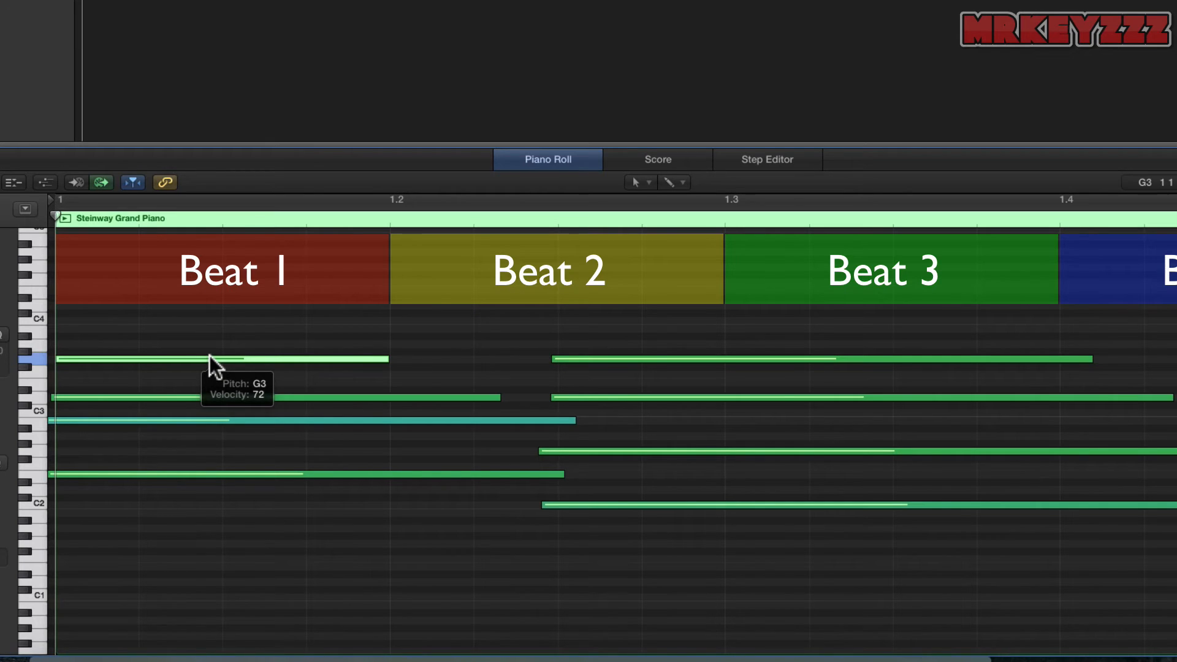
Delete the second G3 note, which starts midway through beat 2 of bar 1.
{"action": "left_click", "coordinate": [601, 359]}
{"action": "key", "text": "BackSpace"}
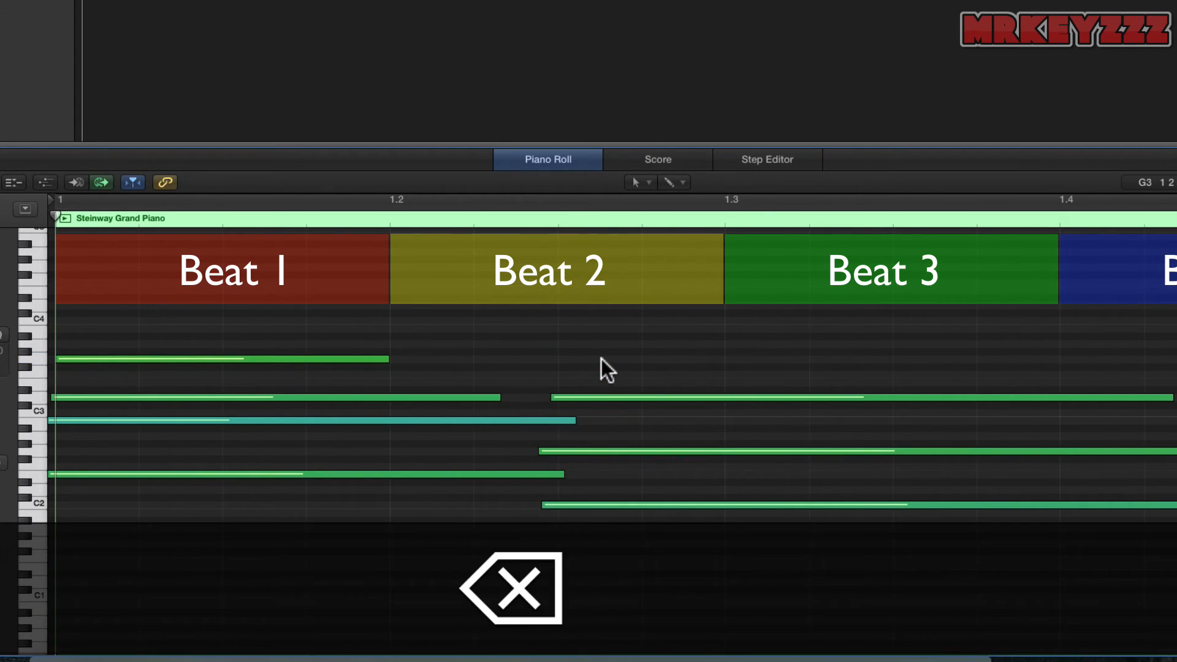
Lengthen the first G3 note in stages to two beats, three beats and a full four-beat bar.
{"action": "left_click", "coordinate": [367, 358]}
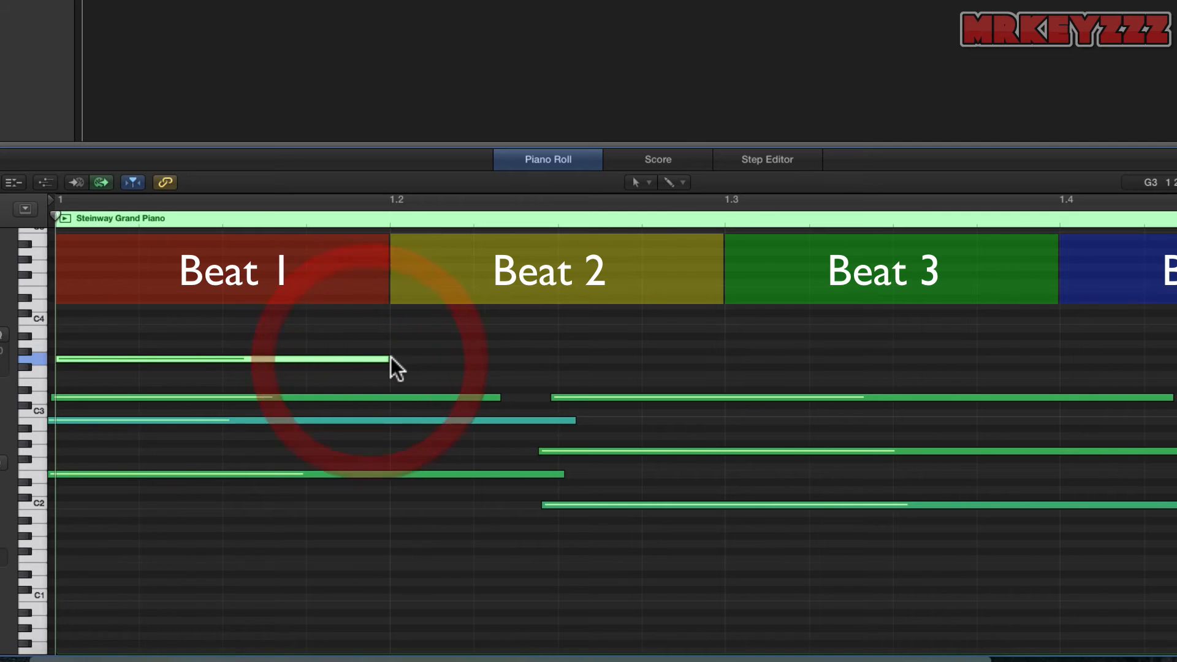
{"action": "left_click_drag", "start_coordinate": [385, 360], "coordinate": [725, 355]}
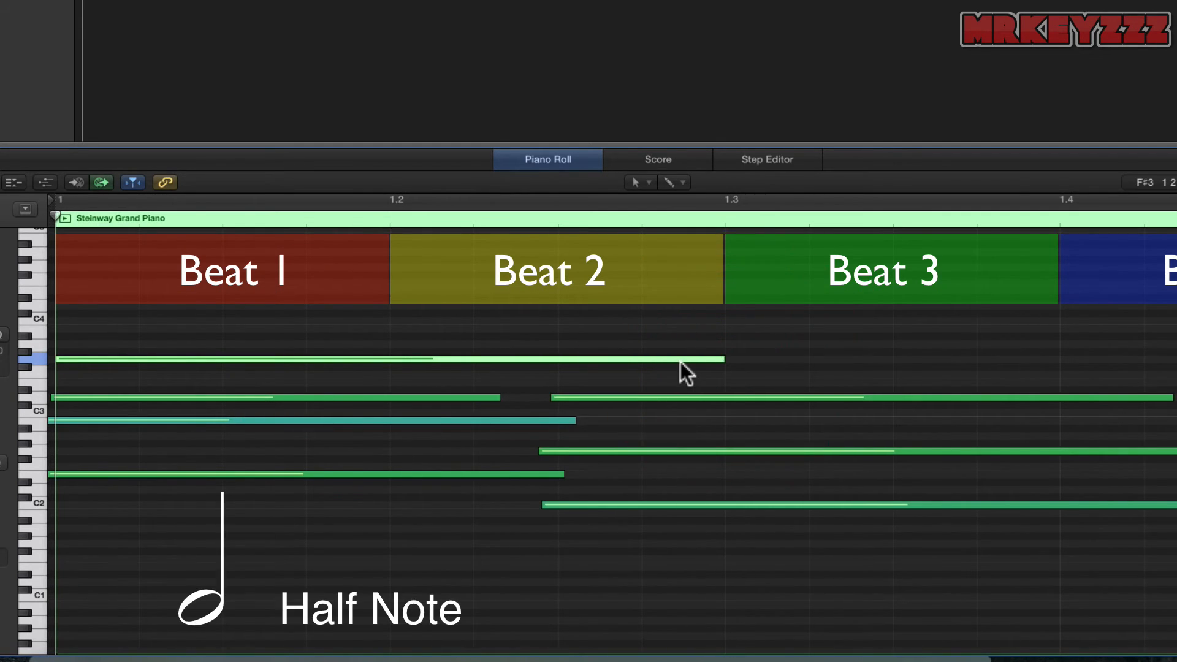
{"action": "mouse_move", "coordinate": [673, 359]}
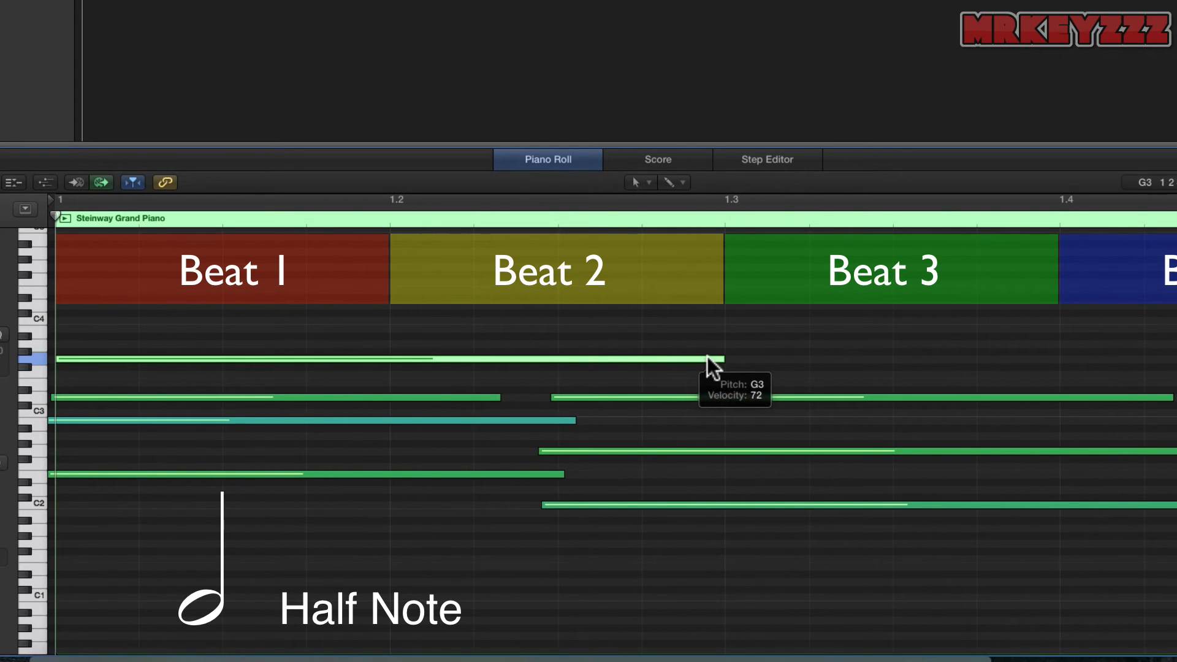
{"action": "left_click_drag", "start_coordinate": [716, 357], "coordinate": [1058, 360]}
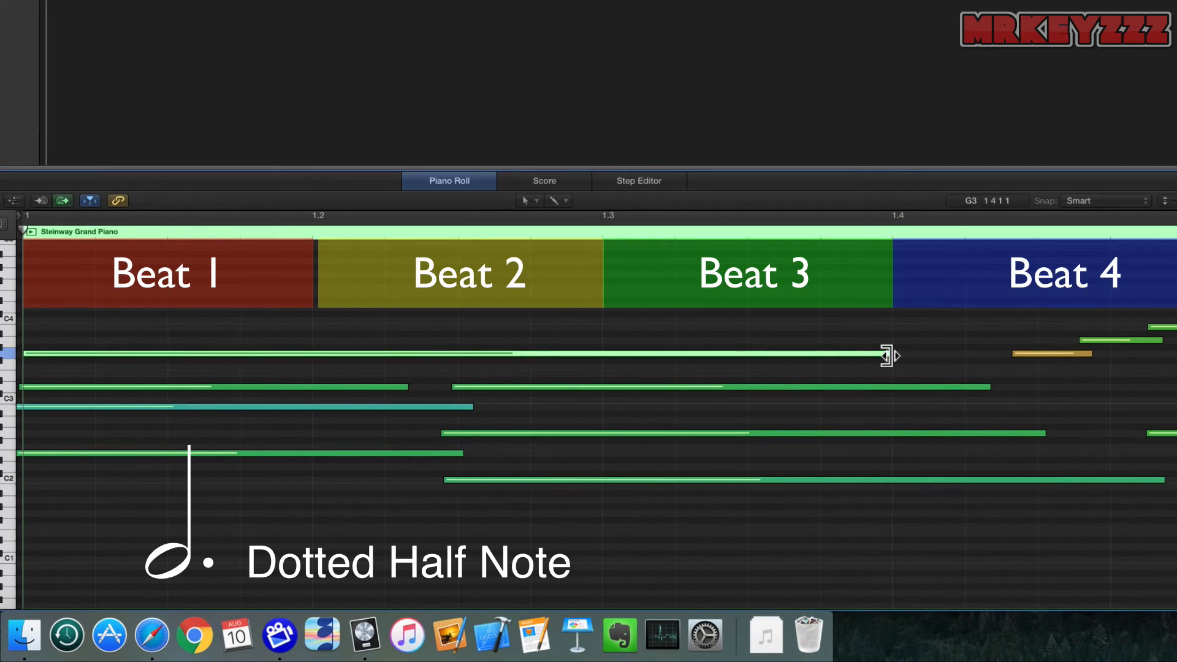
{"action": "left_click_drag", "start_coordinate": [887, 356], "coordinate": [1176, 363]}
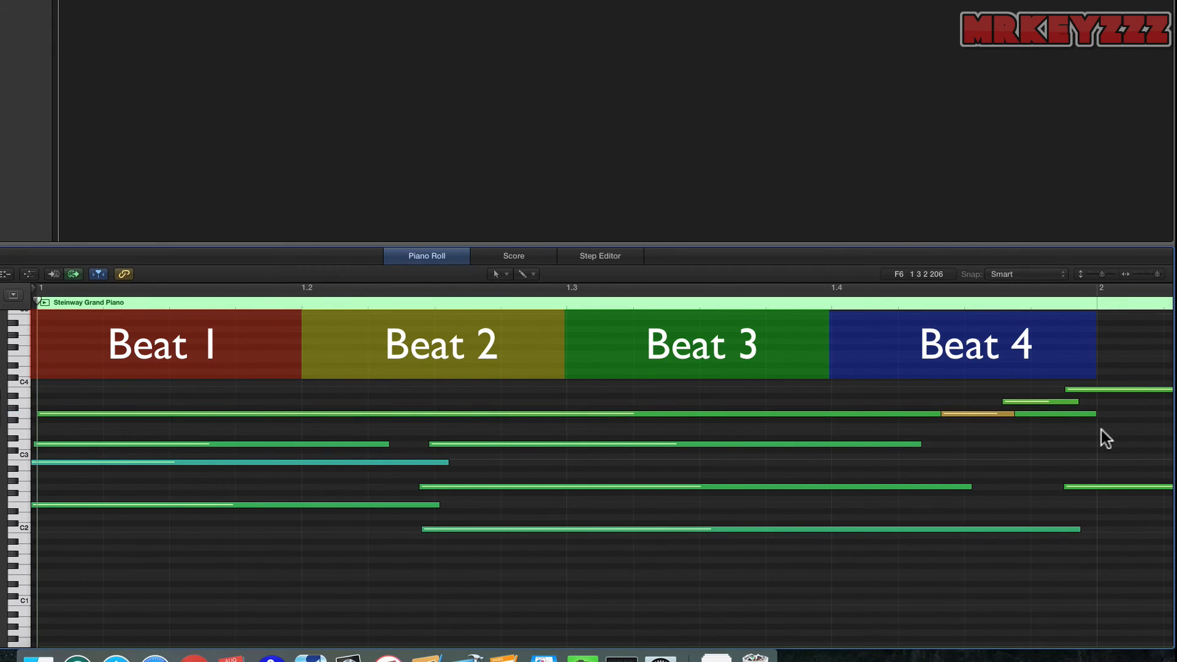
Shorten the first G3 note to about one and a half beats, ending midway through beat 2.
{"action": "left_click_drag", "start_coordinate": [1091, 414], "coordinate": [434, 421]}
{"action": "left_click", "coordinate": [468, 410]}
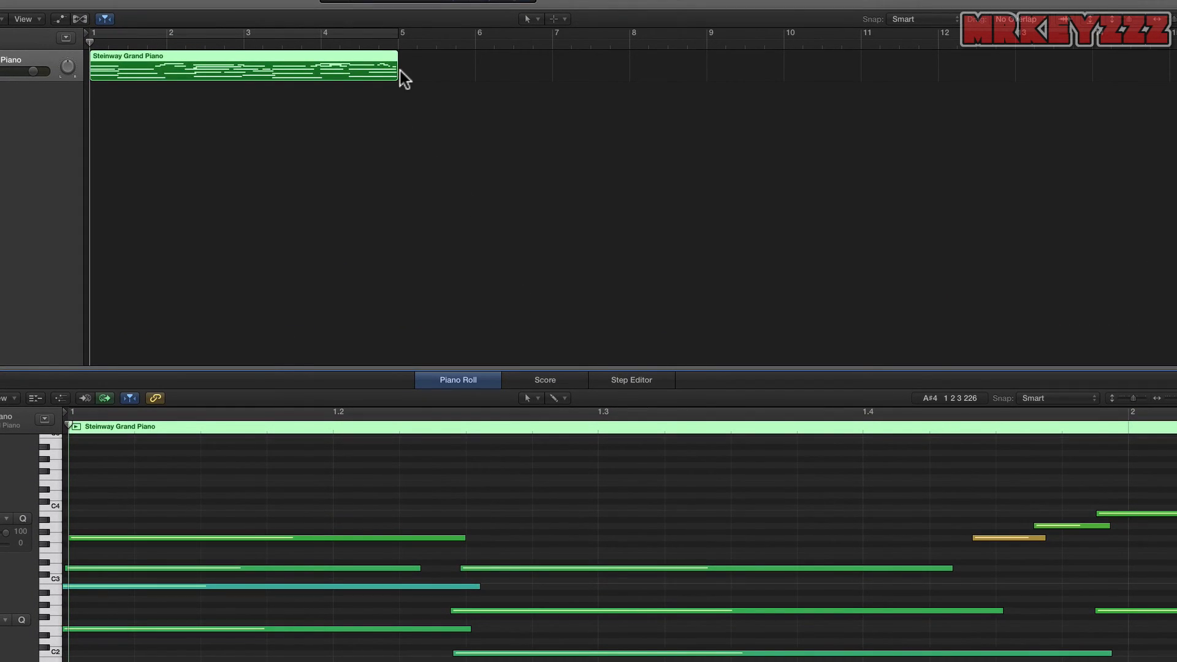
Shorten the piano region to end within bar 1, and extend it back to the start of bar 5.
{"action": "left_click_drag", "start_coordinate": [397, 73], "coordinate": [157, 79]}
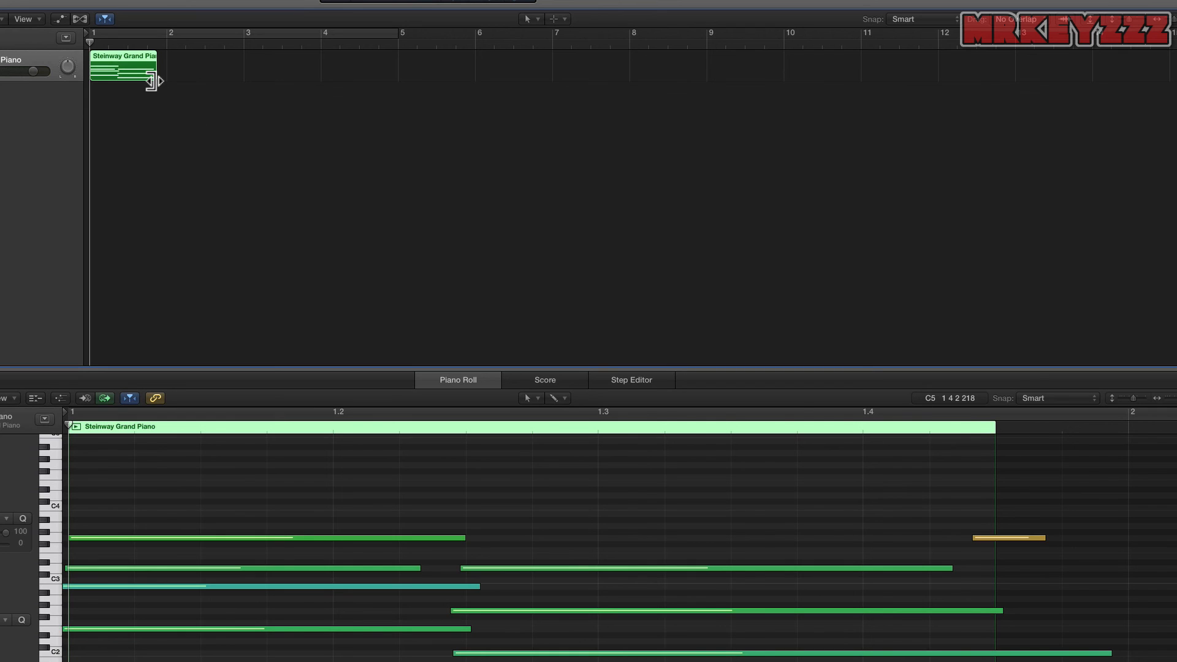
{"action": "left_click_drag", "start_coordinate": [153, 79], "coordinate": [393, 87]}
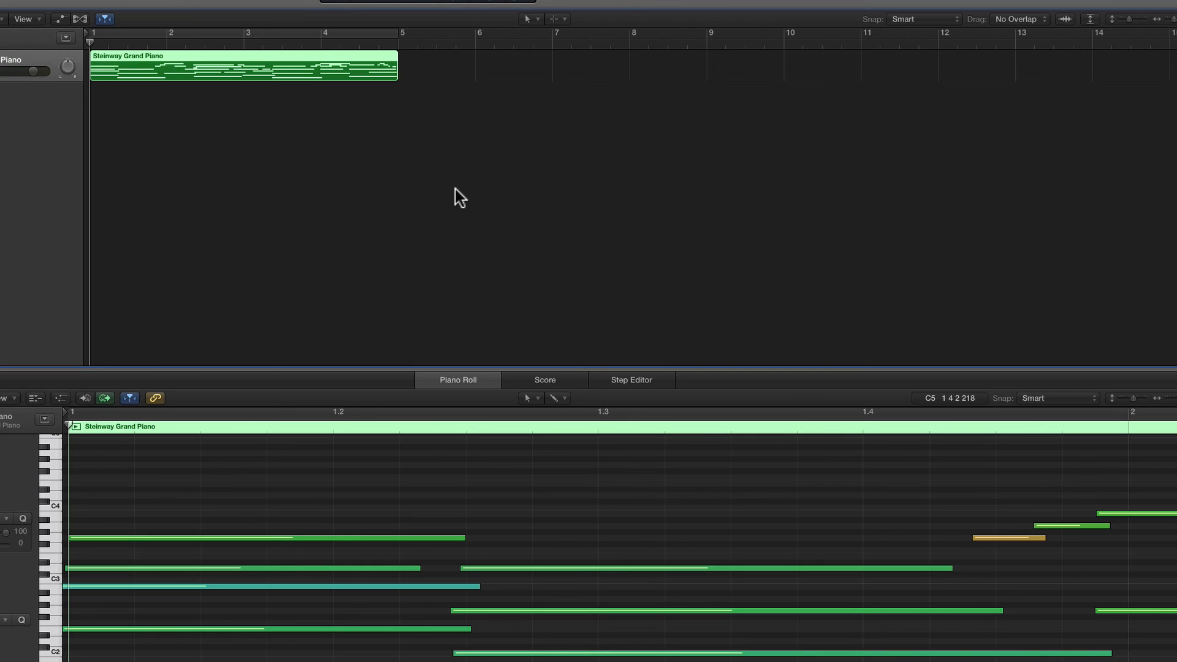